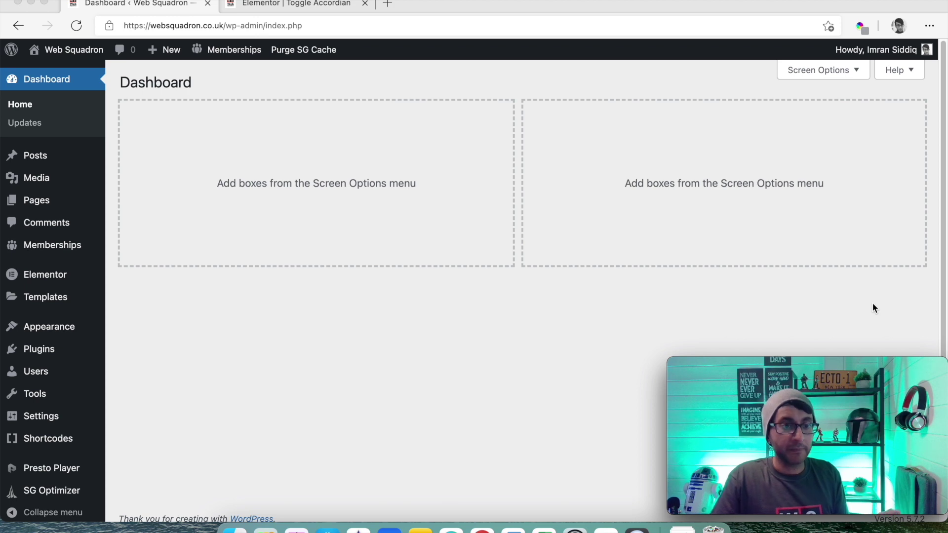
Open the Astra theme Customizer from the Appearance menu in the admin sidebar
{"action": "left_click", "coordinate": [62, 330]}
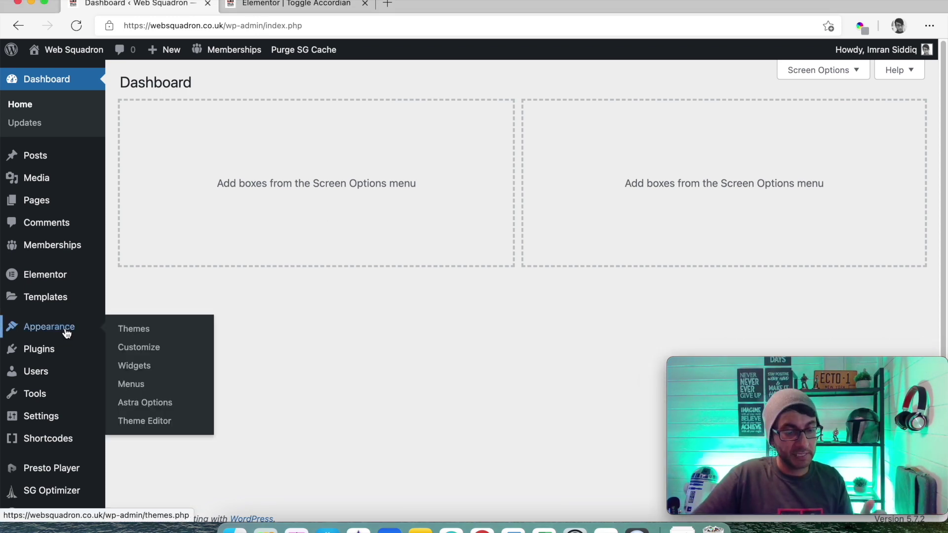
{"action": "left_click", "coordinate": [151, 350]}
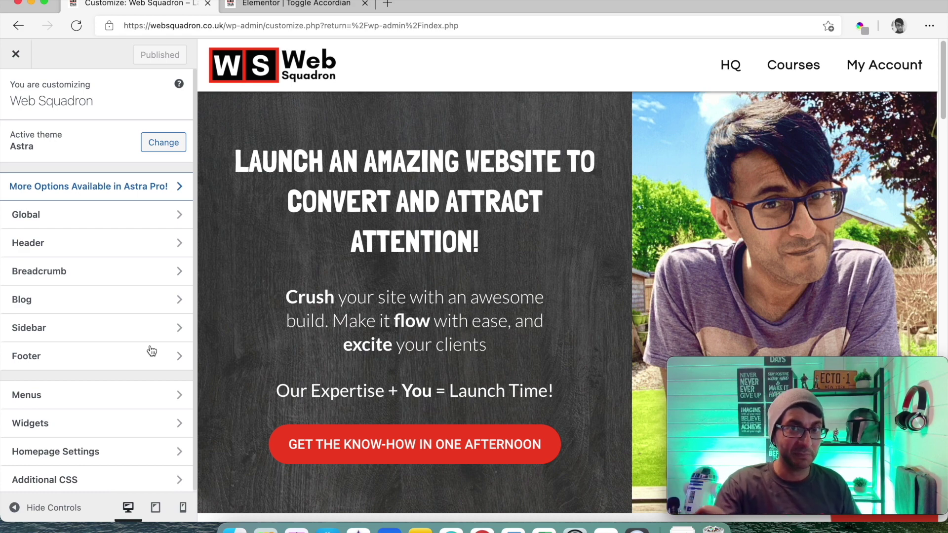
View the Astra colour swatches under Global > Colors, then close the Customizer unchanged
{"action": "left_click", "coordinate": [136, 217]}
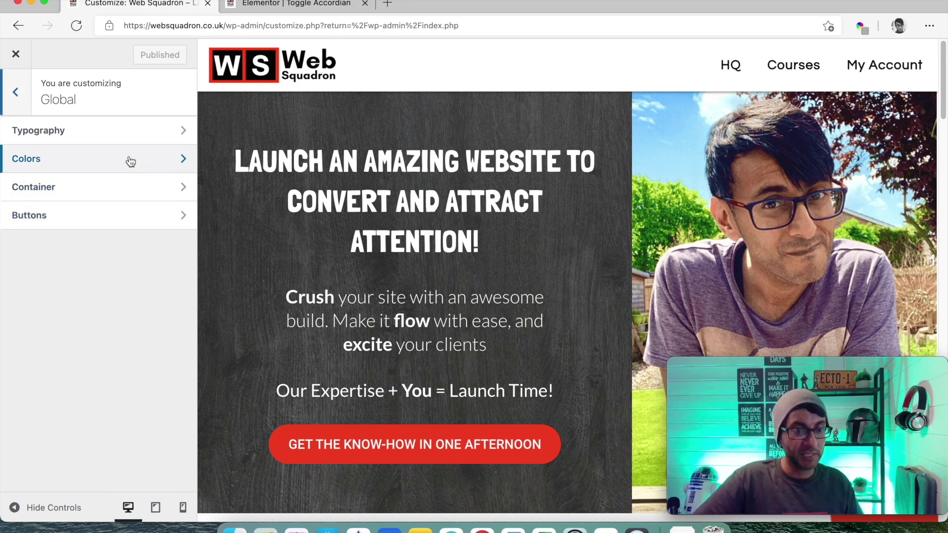
{"action": "left_click", "coordinate": [157, 162]}
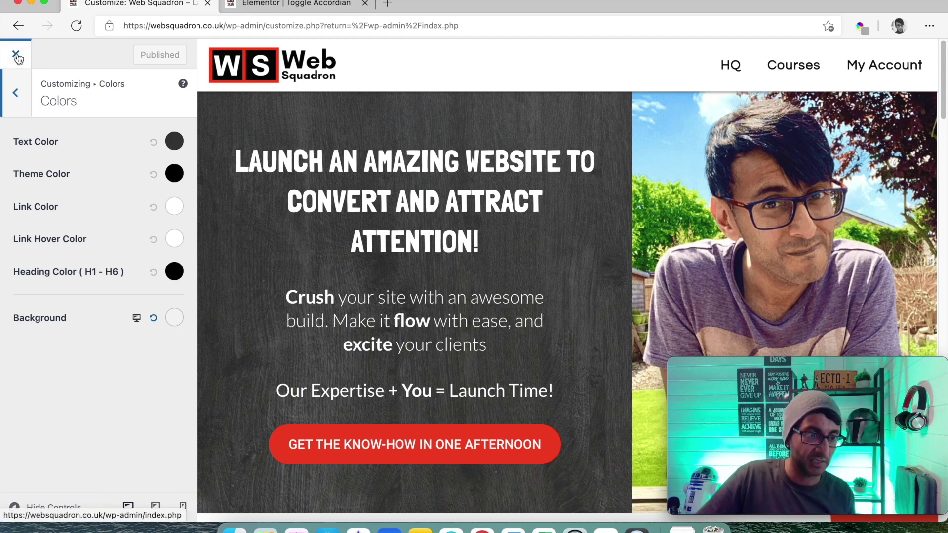
{"action": "left_click", "coordinate": [16, 56]}
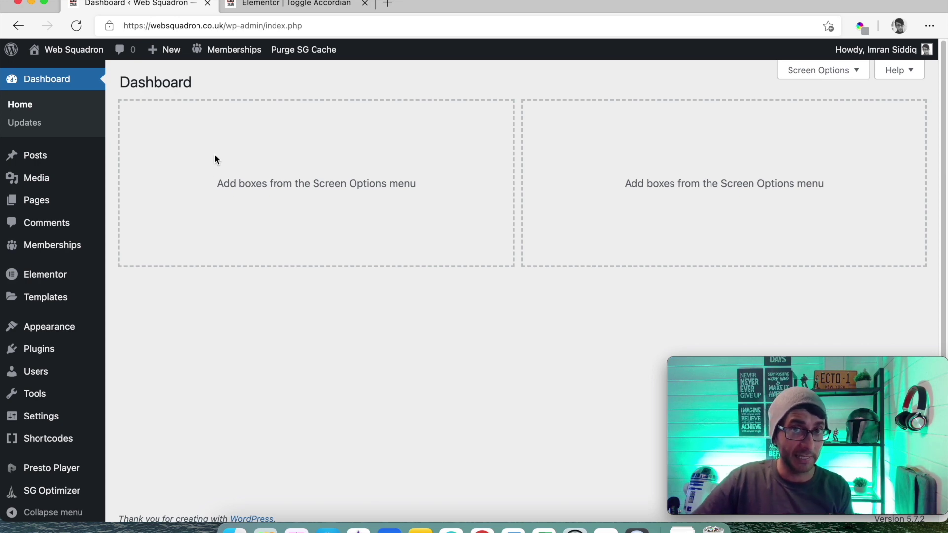
Check Elementor's Settings page with Disable Default Colors left unchecked, then return to the editor
{"action": "mouse_move", "coordinate": [63, 282]}
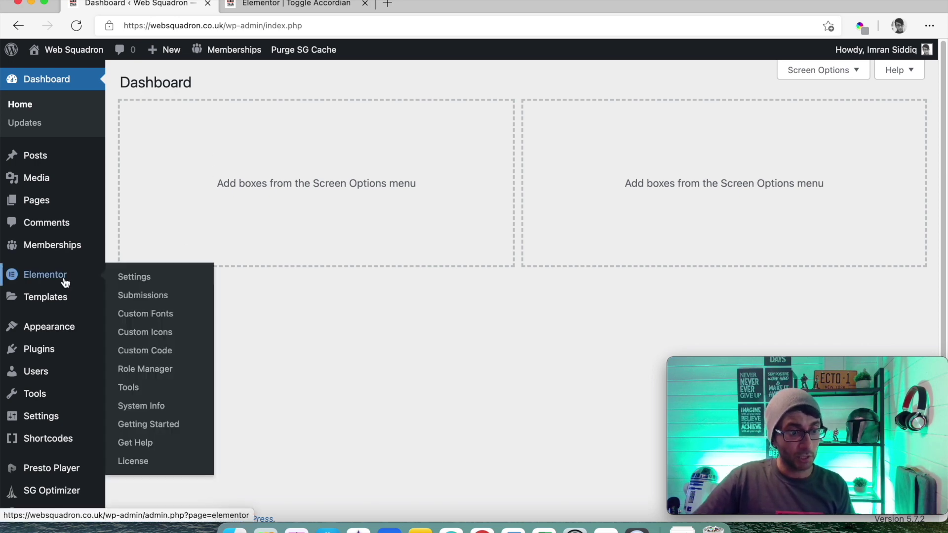
{"action": "left_click", "coordinate": [131, 275]}
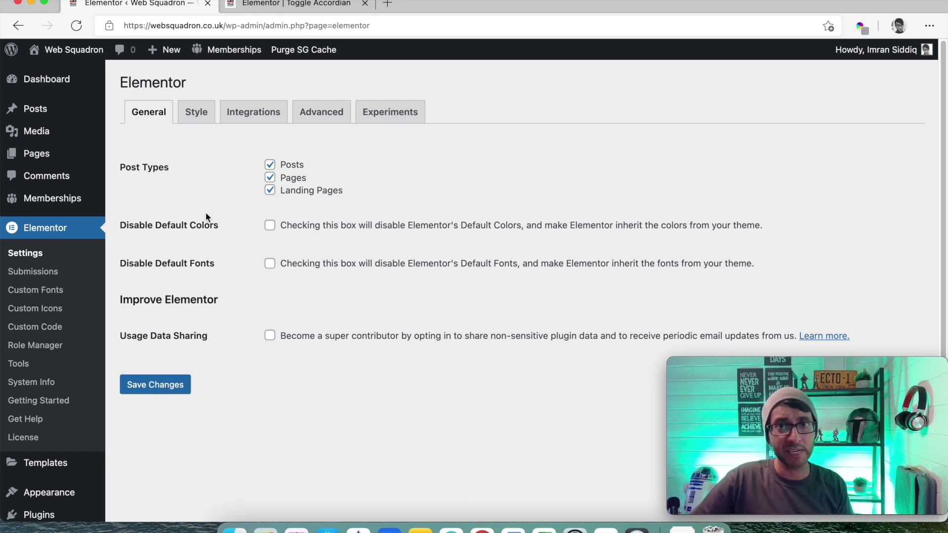
{"action": "left_click", "coordinate": [287, 6]}
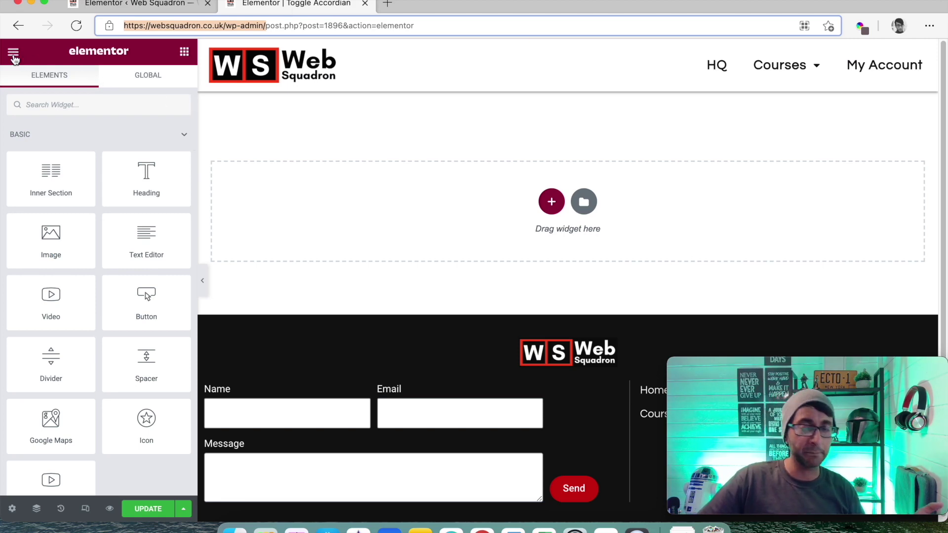
Open Site Settings > Global Colors from the Elementor editor's main menu
{"action": "left_click", "coordinate": [13, 55]}
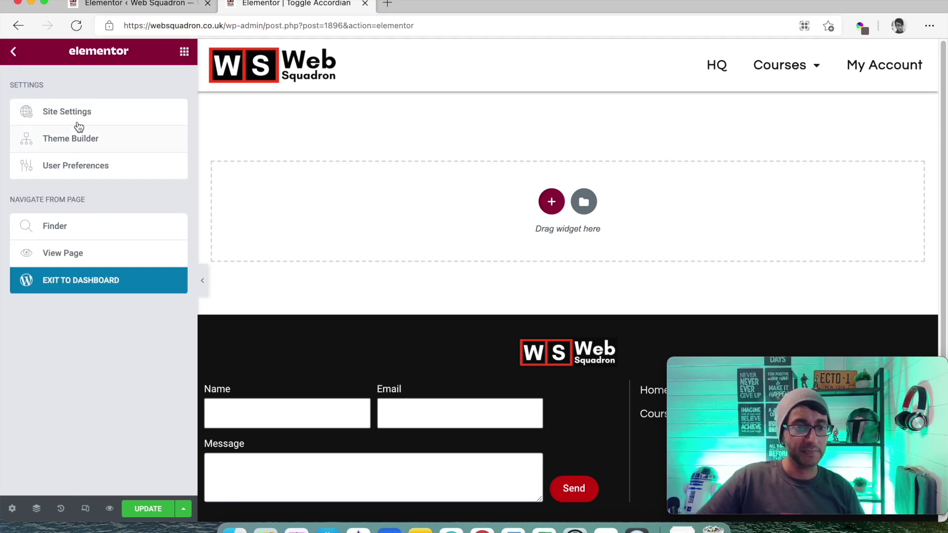
{"action": "left_click", "coordinate": [79, 112]}
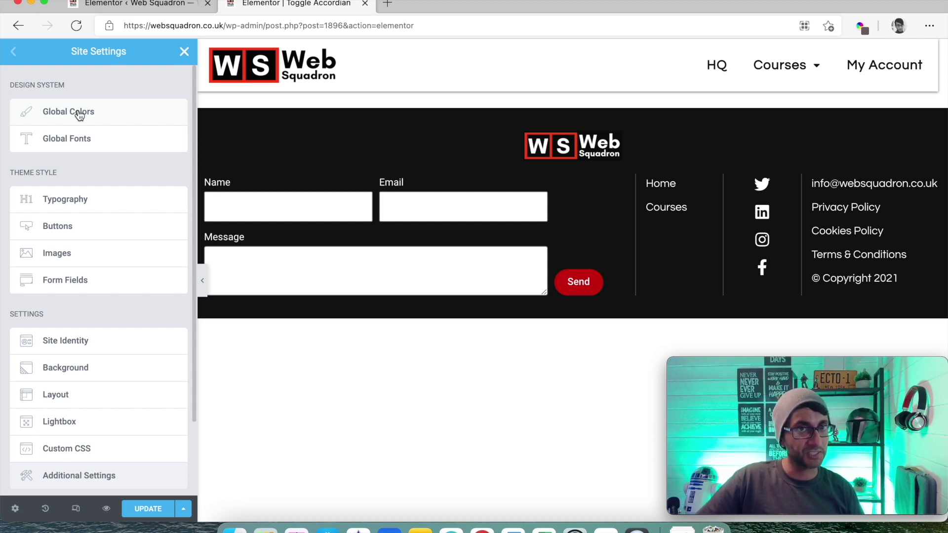
{"action": "left_click", "coordinate": [79, 115]}
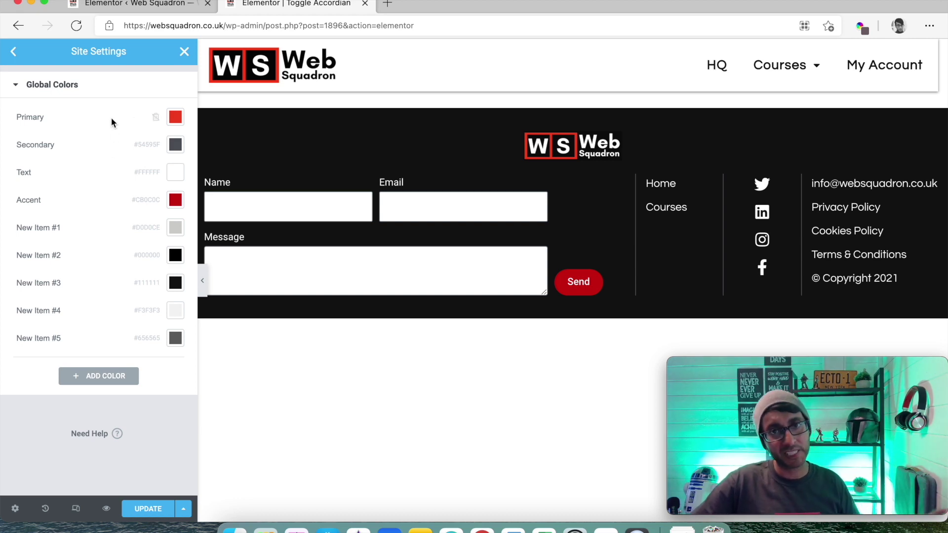
Add a new global colour swatch and set it to bright magenta #F404FF
{"action": "left_click", "coordinate": [117, 373]}
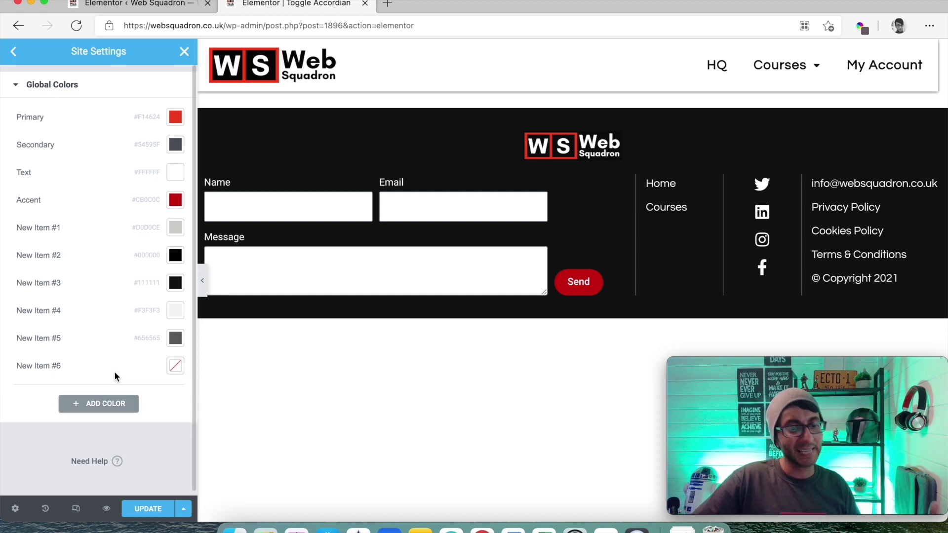
{"action": "left_click", "coordinate": [176, 365]}
{"action": "left_click", "coordinate": [144, 192]}
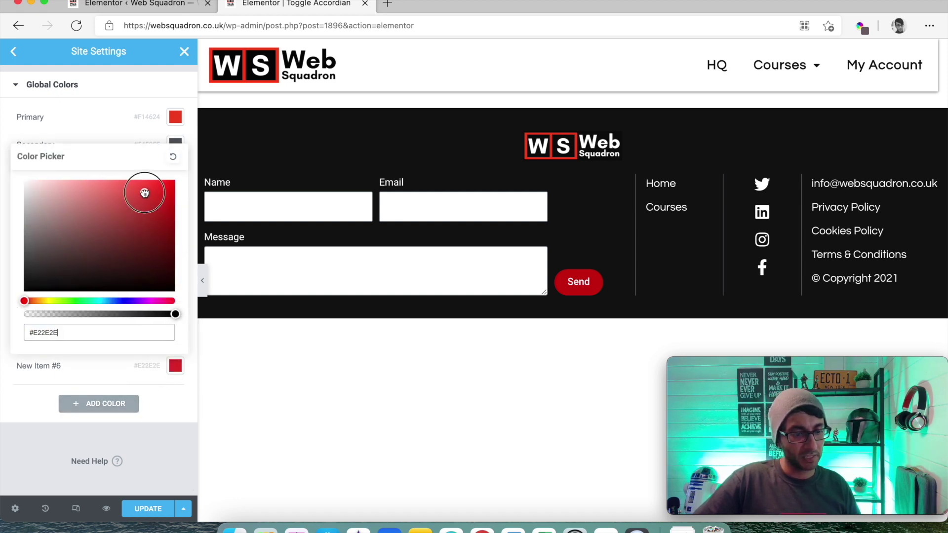
{"action": "left_click", "coordinate": [174, 301]}
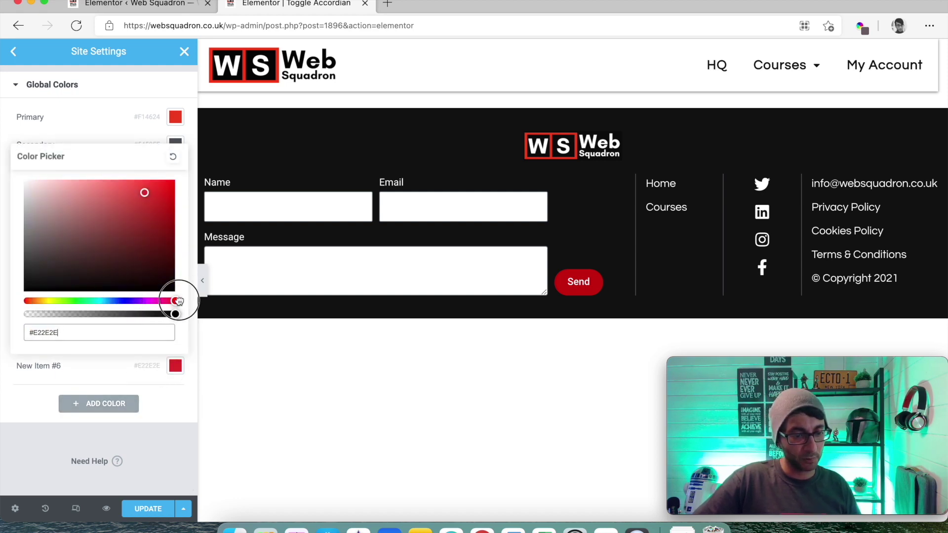
{"action": "left_click", "coordinate": [149, 300]}
{"action": "left_click", "coordinate": [172, 181]}
{"action": "left_click", "coordinate": [163, 379]}
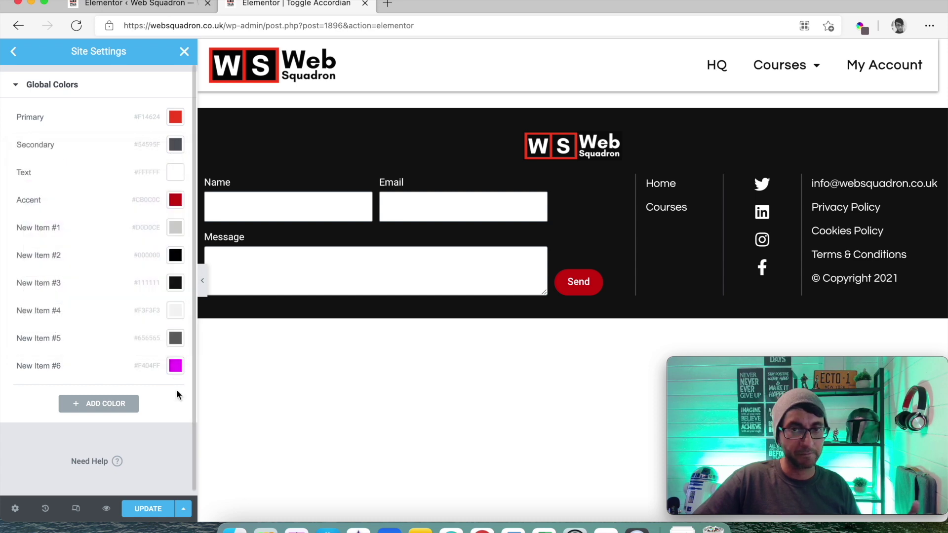
Rename New Item #6 to 'Buttons' and add another empty colour swatch
{"action": "left_click", "coordinate": [59, 367]}
{"action": "left_click_drag", "start_coordinate": [69, 367], "coordinate": [2, 364]}
{"action": "type", "text": "Buttons"}
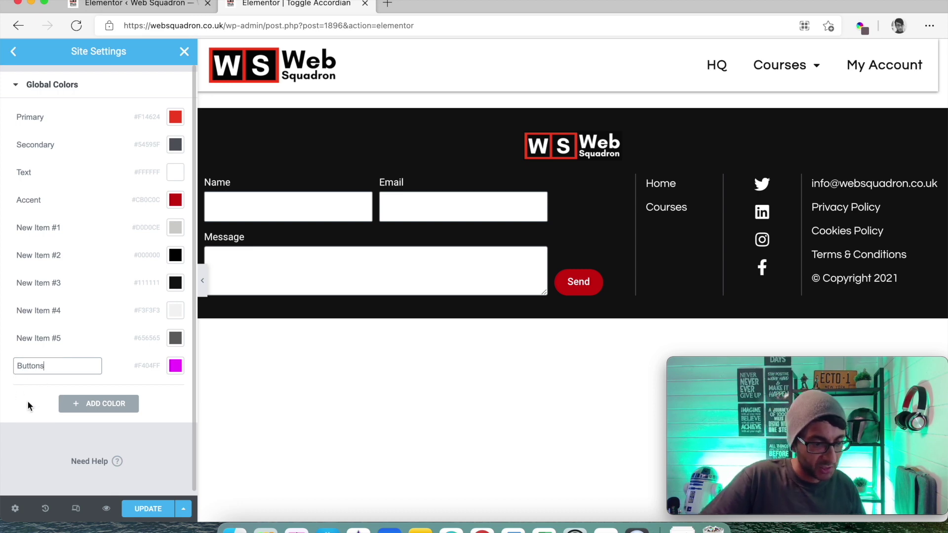
{"action": "key", "text": "Return"}
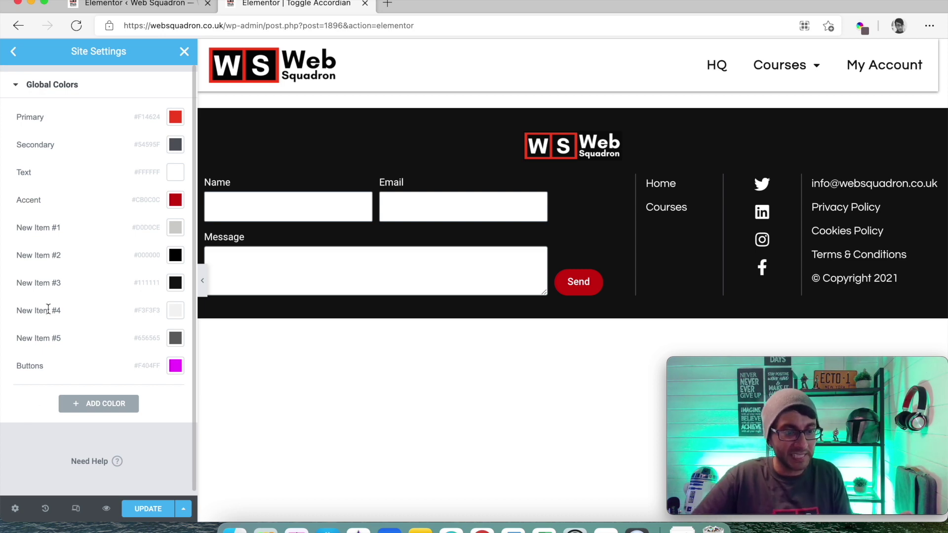
{"action": "left_click", "coordinate": [110, 403]}
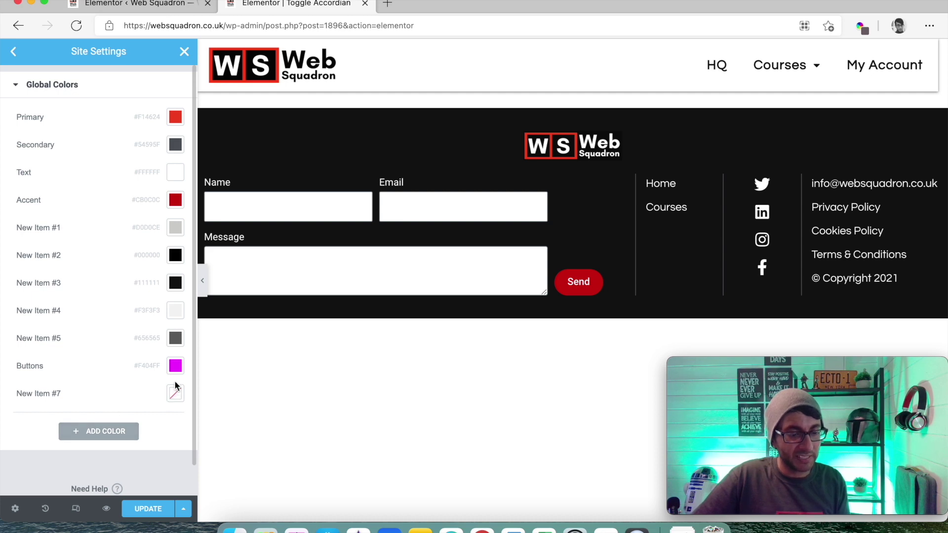
Copy the Buttons hex value and paste #F404FF into New Item #7's colour
{"action": "left_click", "coordinate": [175, 393]}
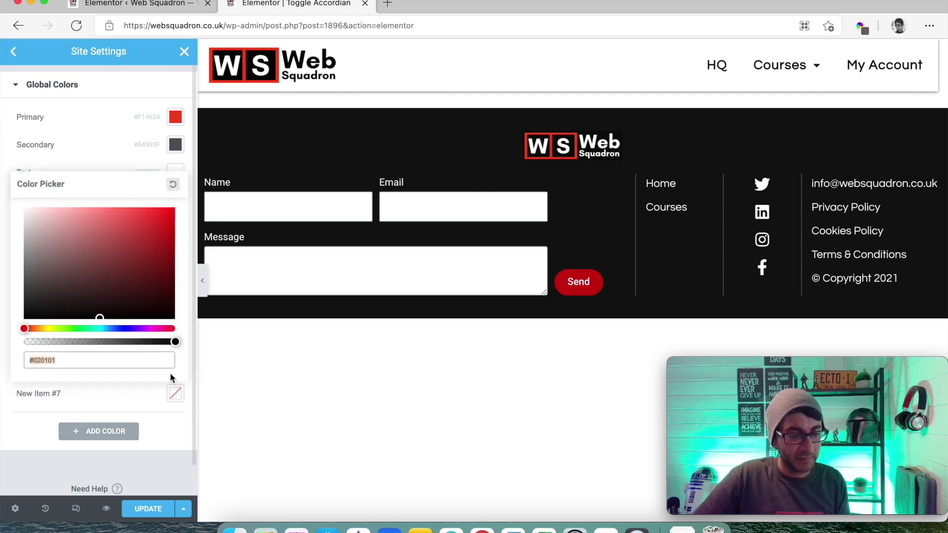
{"action": "left_click", "coordinate": [54, 395]}
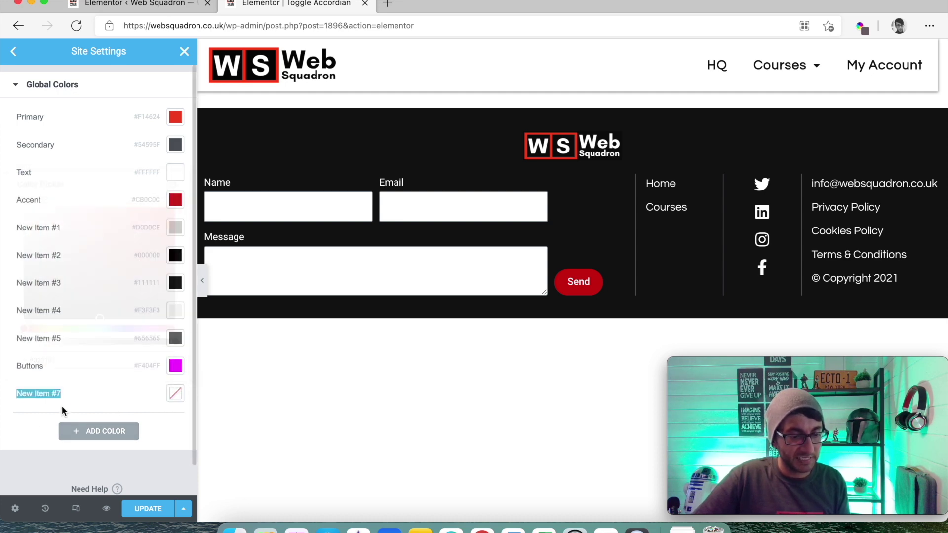
{"action": "left_click", "coordinate": [175, 365]}
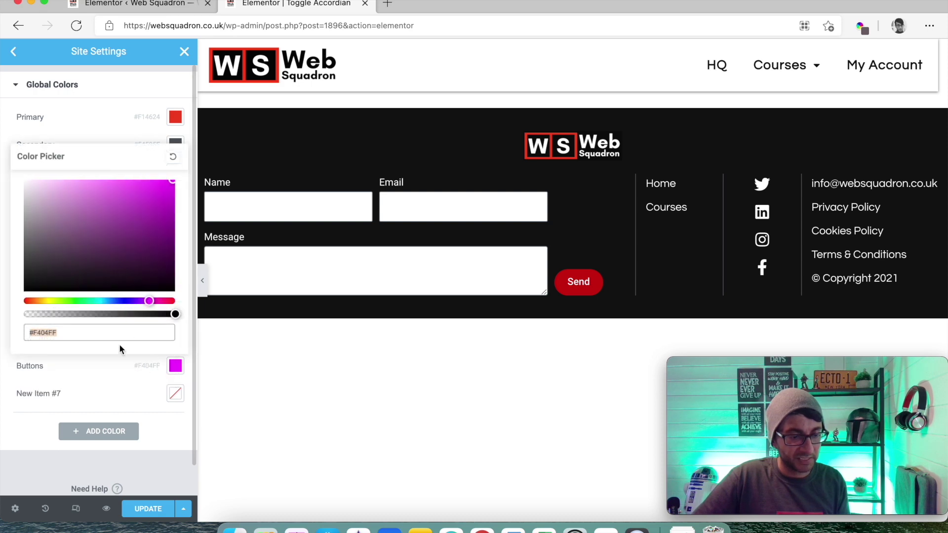
{"action": "left_click", "coordinate": [175, 393]}
{"action": "left_click", "coordinate": [175, 393]}
{"action": "left_click", "coordinate": [102, 365]}
{"action": "key", "text": "ctrl+a"}
{"action": "type", "text": "#F404FF"}
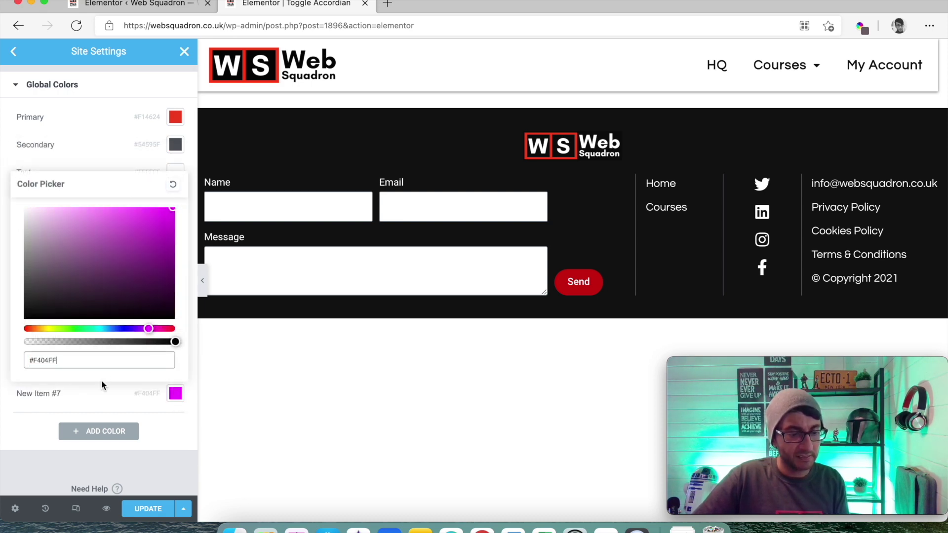
Rename New Item #7 to 'Background'
{"action": "left_click", "coordinate": [80, 394]}
{"action": "left_click_drag", "start_coordinate": [80, 393], "coordinate": [7, 391]}
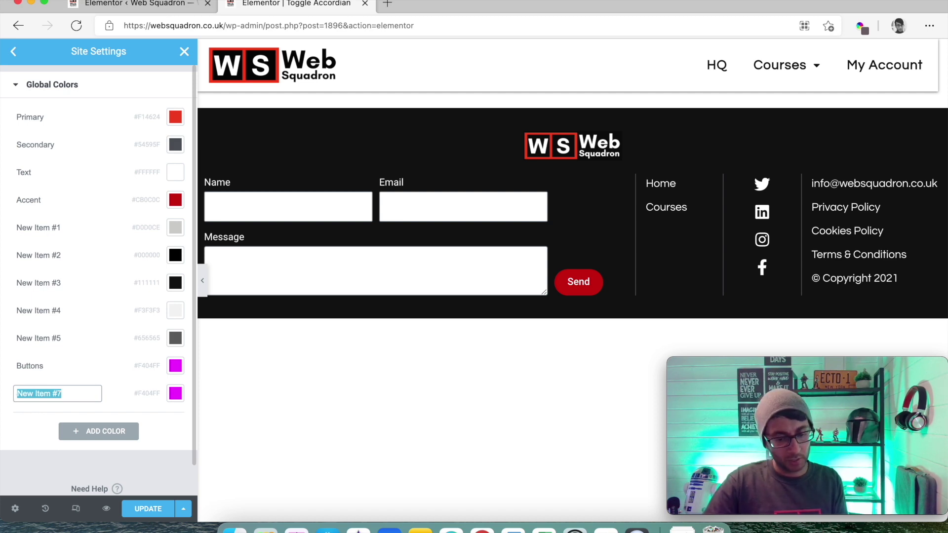
{"action": "type", "text": "Background"}
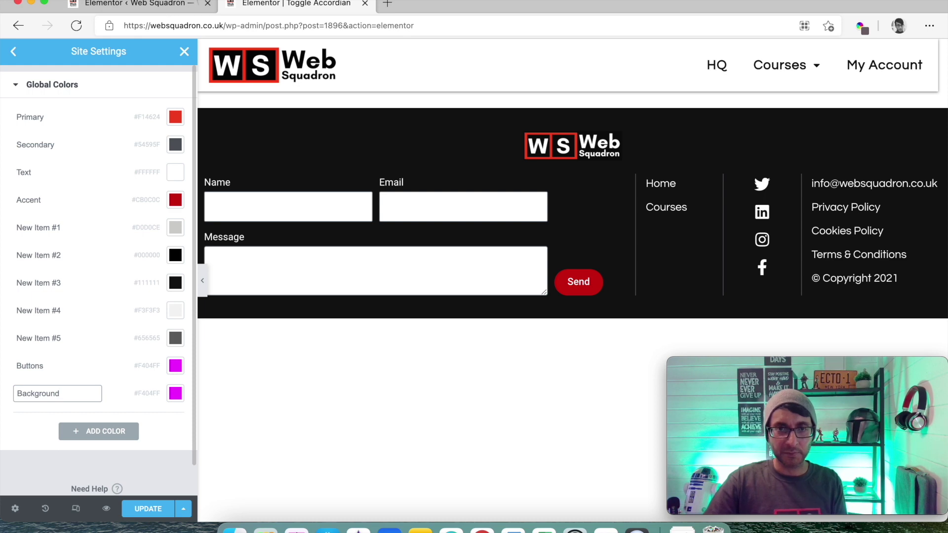
{"action": "left_click", "coordinate": [14, 441]}
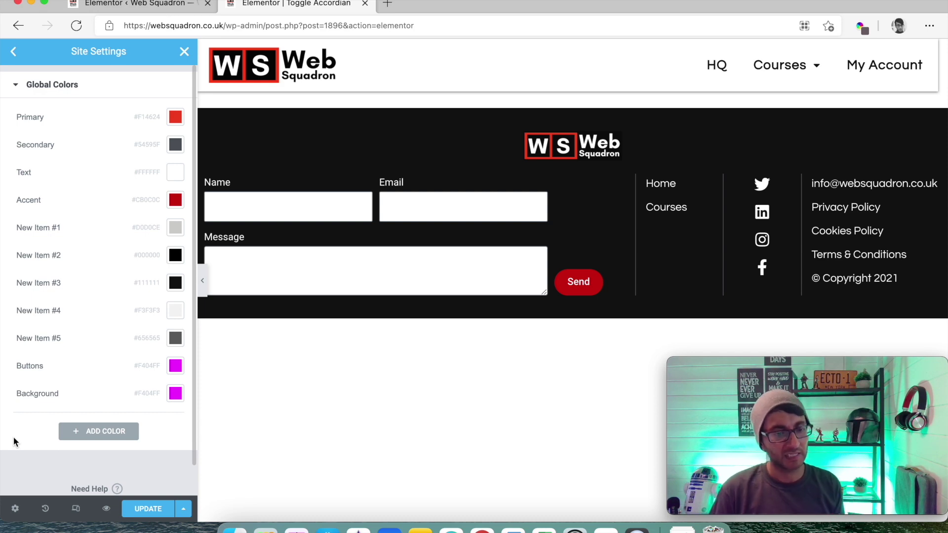
Replace the Buttons swatch's magenta with black #000000, leaving Background unchanged
{"action": "left_click", "coordinate": [175, 365]}
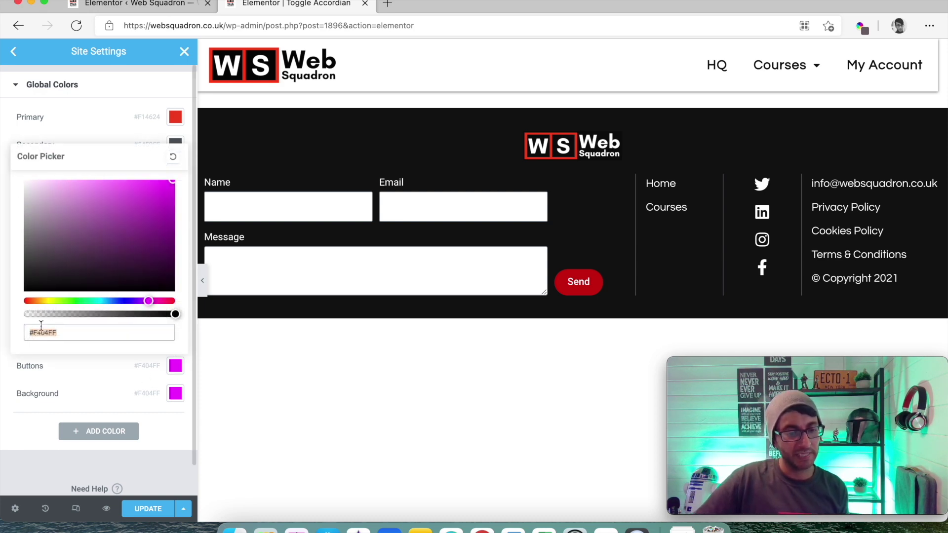
{"action": "type", "text": "#000000"}
{"action": "left_click", "coordinate": [101, 376]}
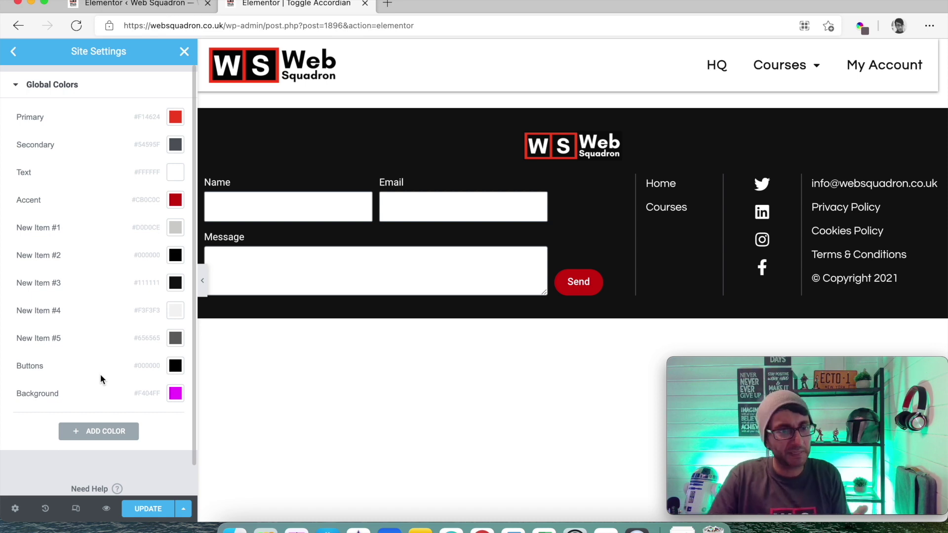
Go back to Site Settings and open the Theme Style Typography section
{"action": "left_click", "coordinate": [13, 51]}
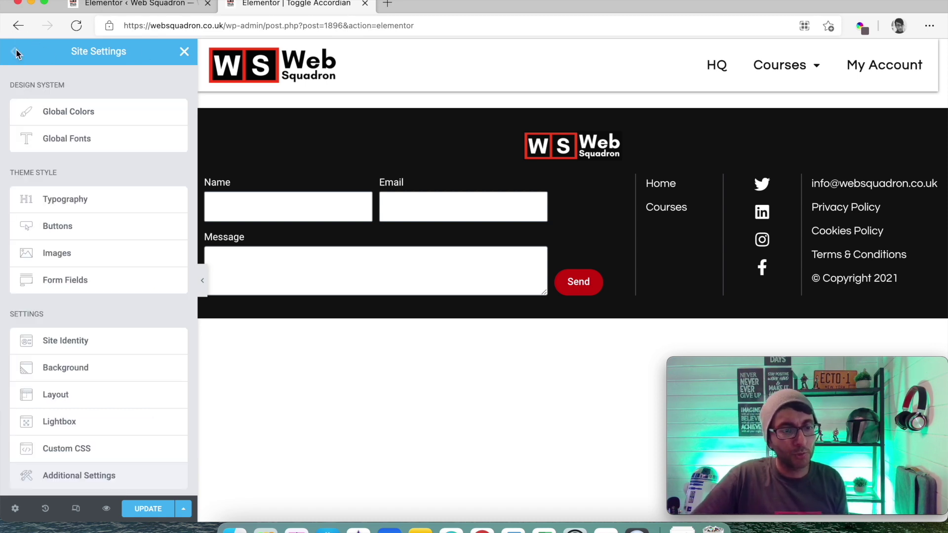
{"action": "left_click", "coordinate": [100, 199]}
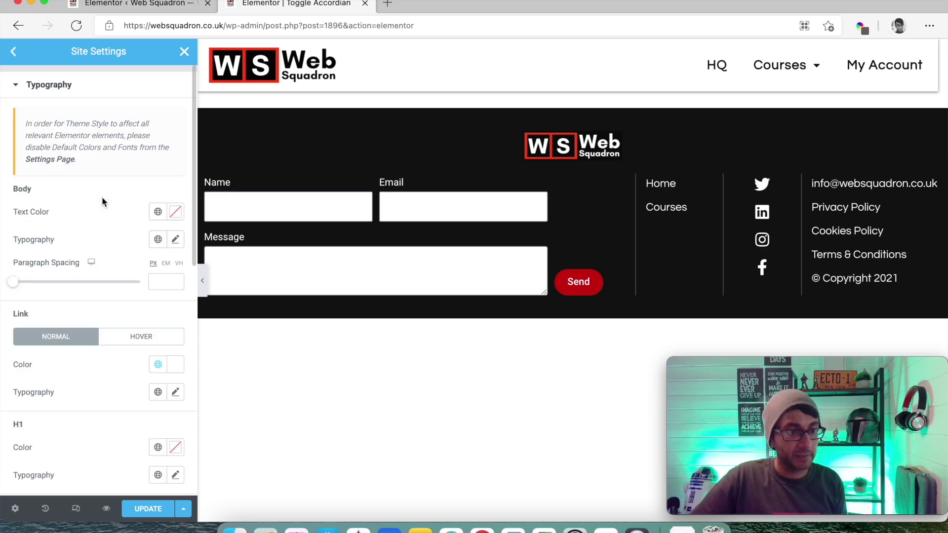
{"action": "scroll", "coordinate": [166, 255], "scroll_direction": "down", "scroll_amount": 3}
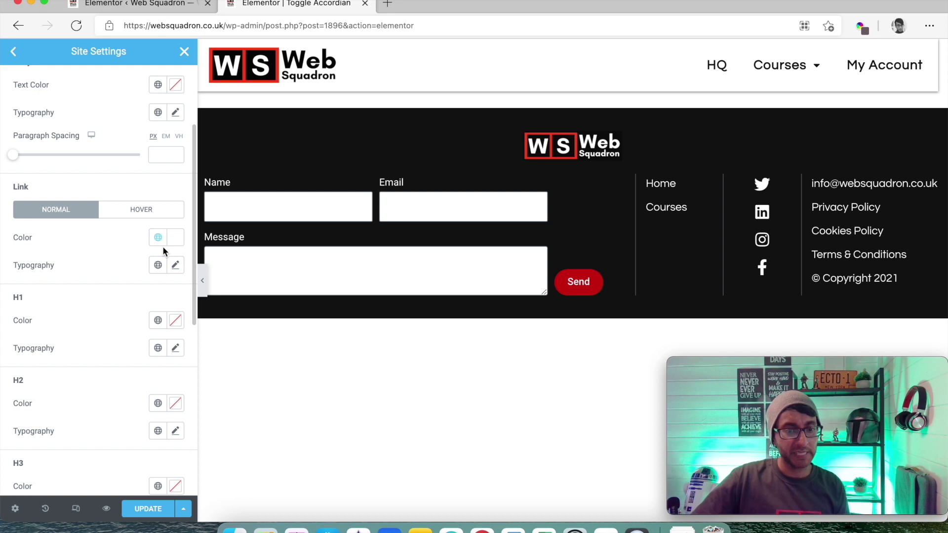
Try Primary as the Link Color, remove it again, and update the site settings
{"action": "left_click", "coordinate": [151, 245]}
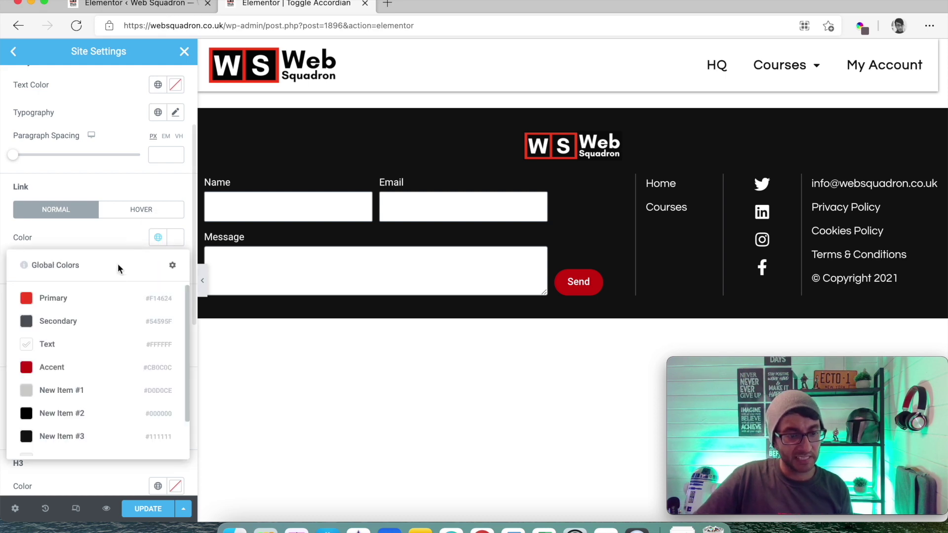
{"action": "left_click", "coordinate": [106, 298]}
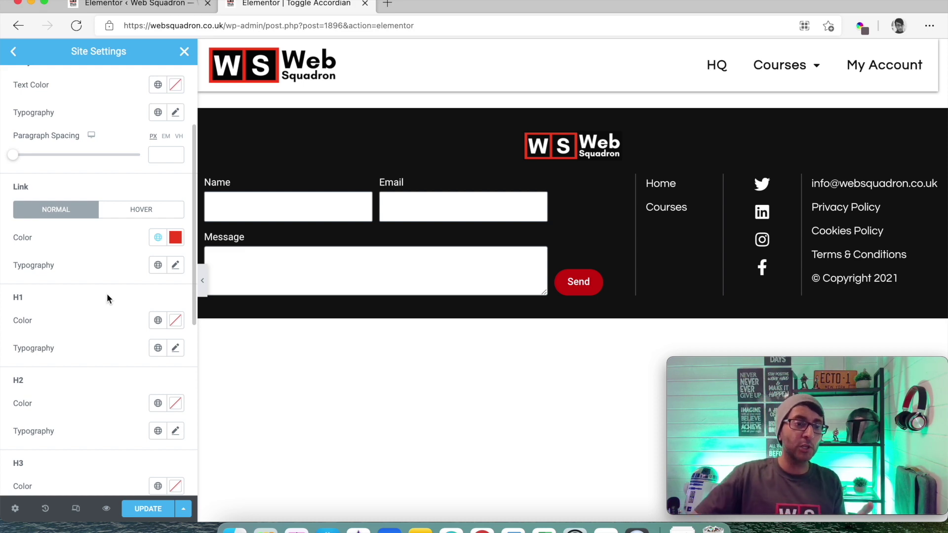
{"action": "left_click", "coordinate": [158, 239]}
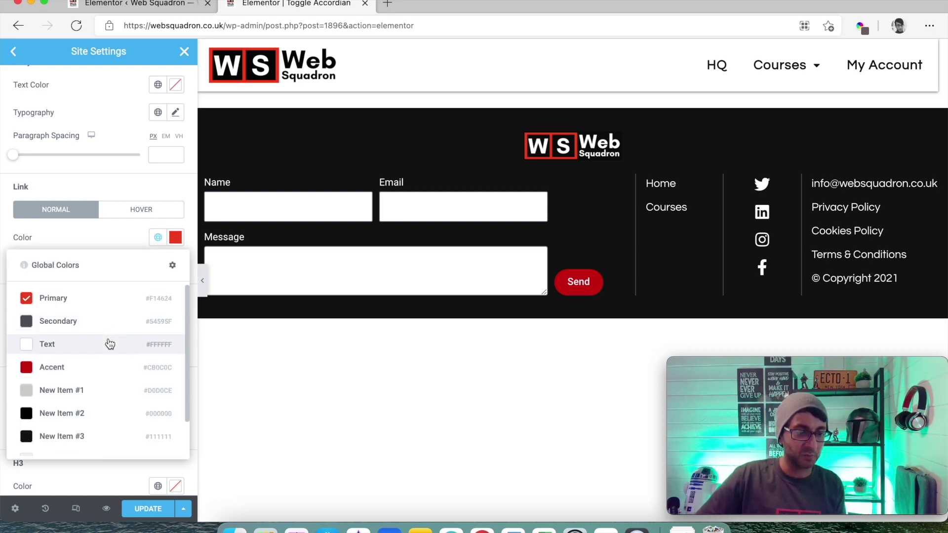
{"action": "left_click", "coordinate": [108, 341]}
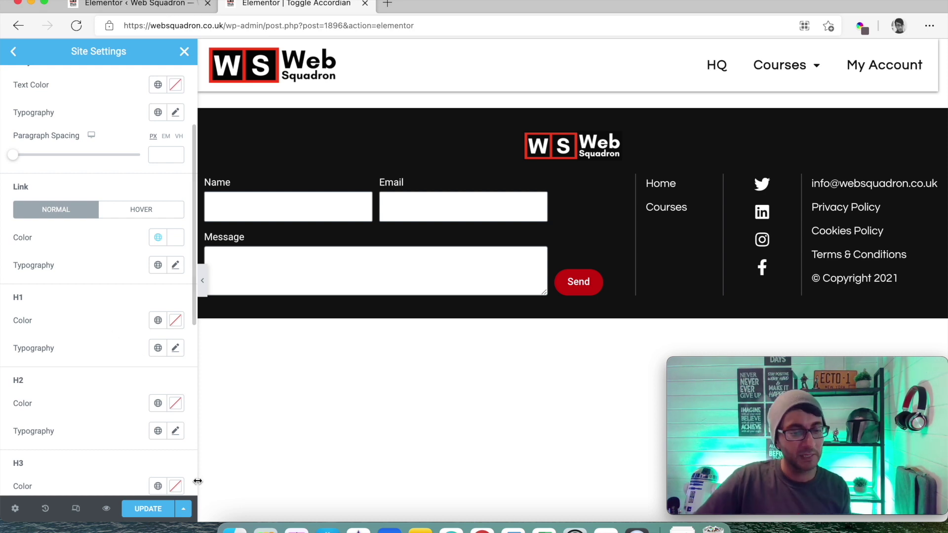
{"action": "left_click", "coordinate": [150, 513]}
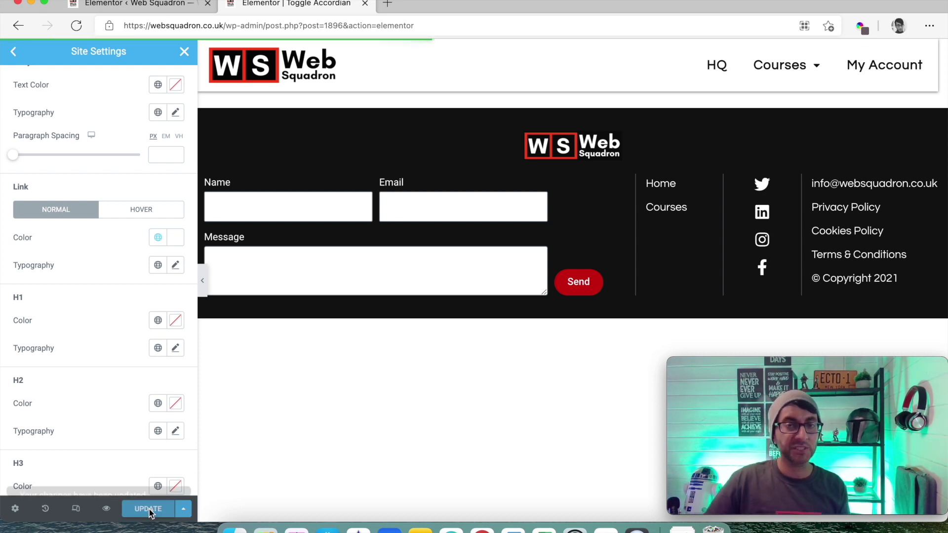